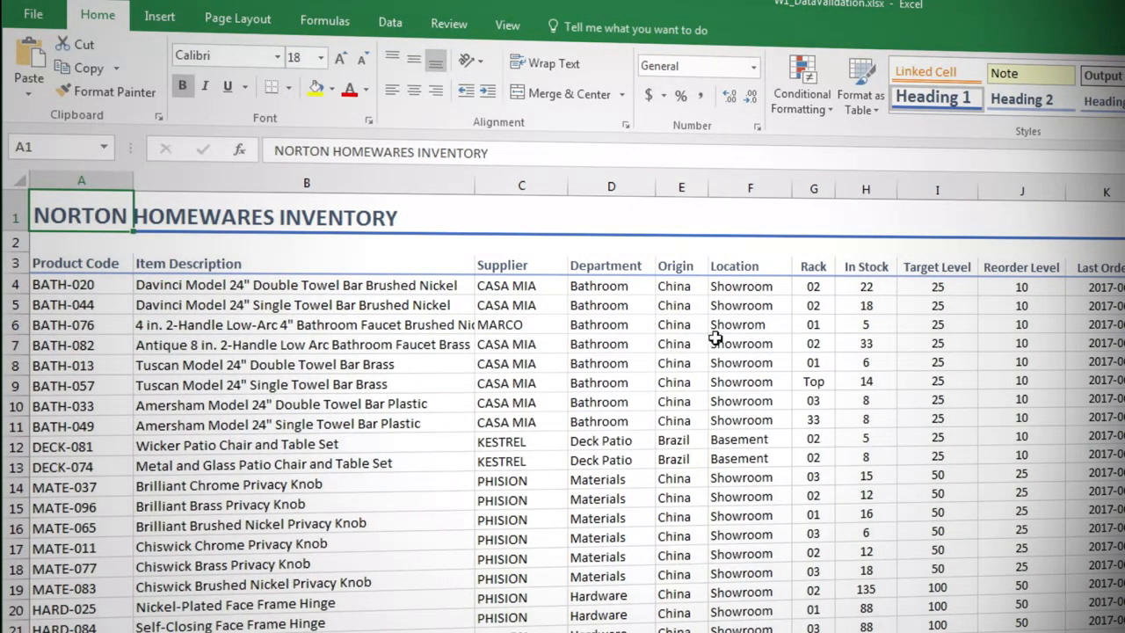
- Open data validation for all data cells in the Rack column and look over its input message and error alert options
left_click(806, 268)
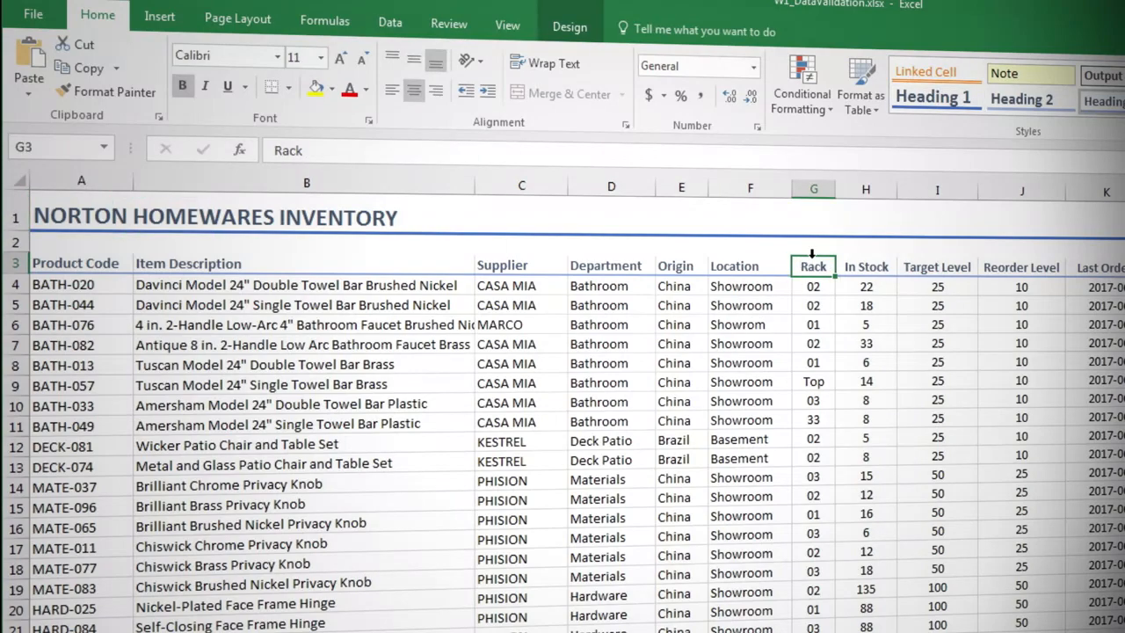
left_click(814, 256)
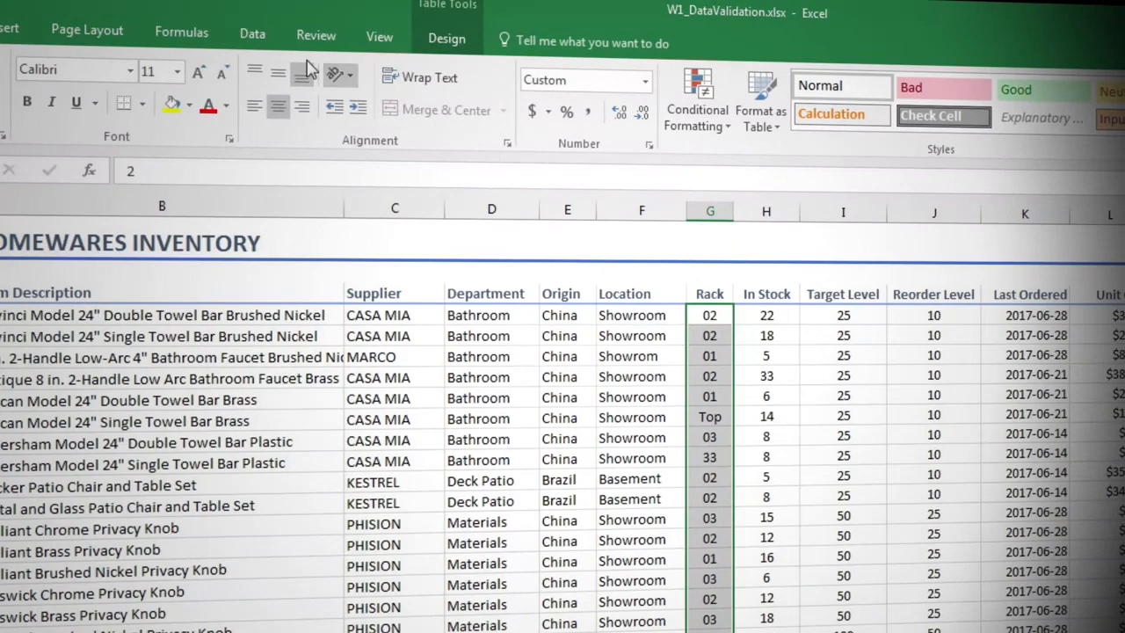
left_click(289, 35)
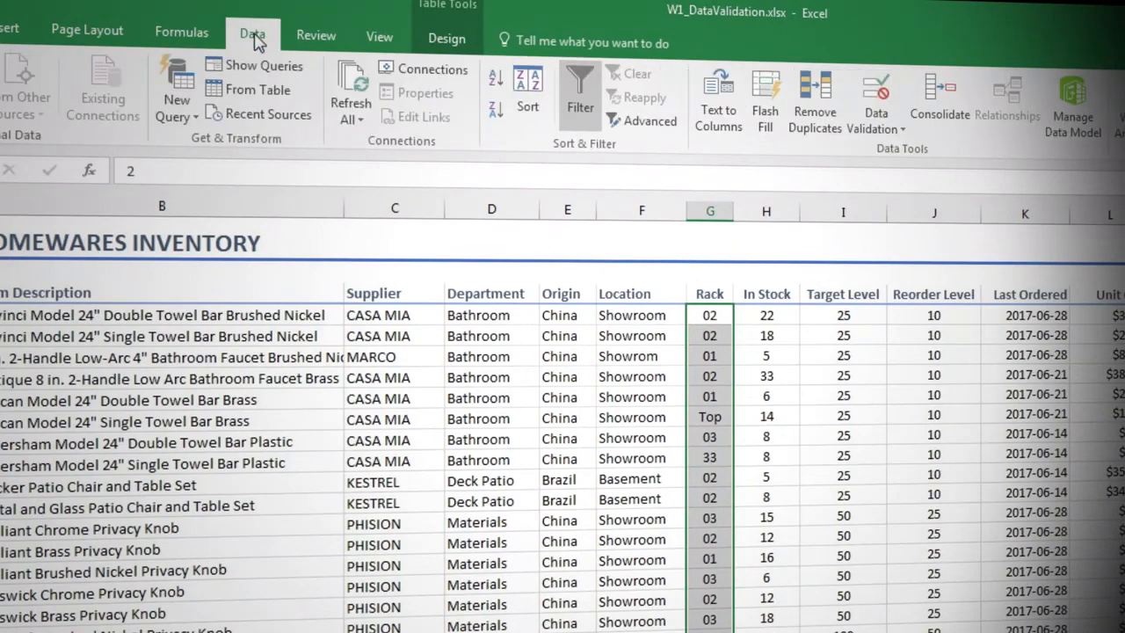
left_click(877, 97)
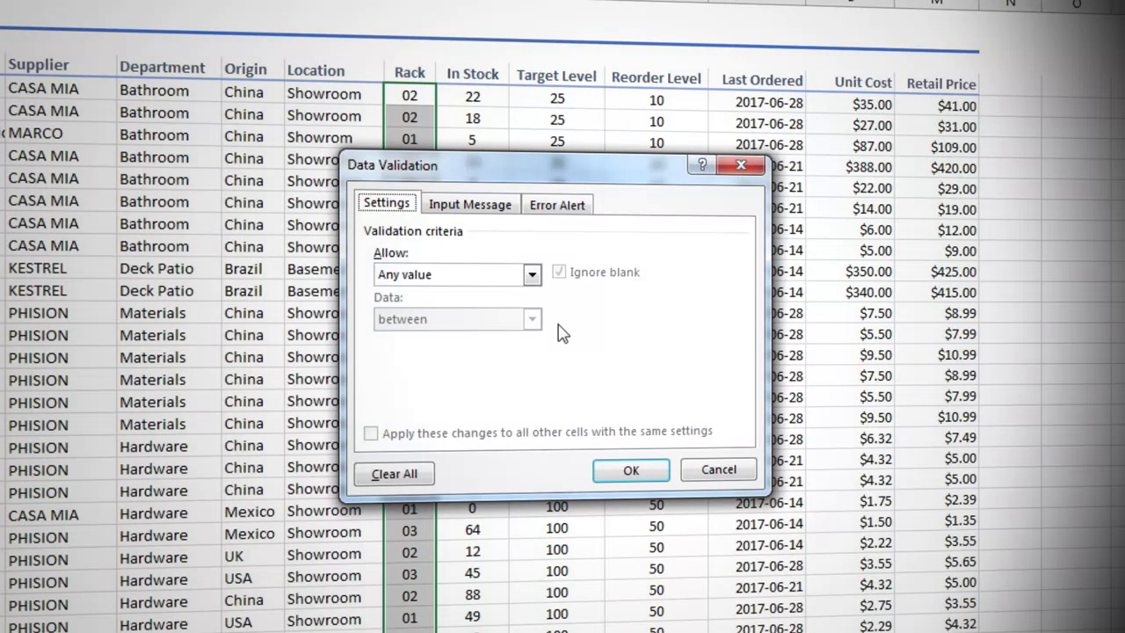
left_click(480, 207)
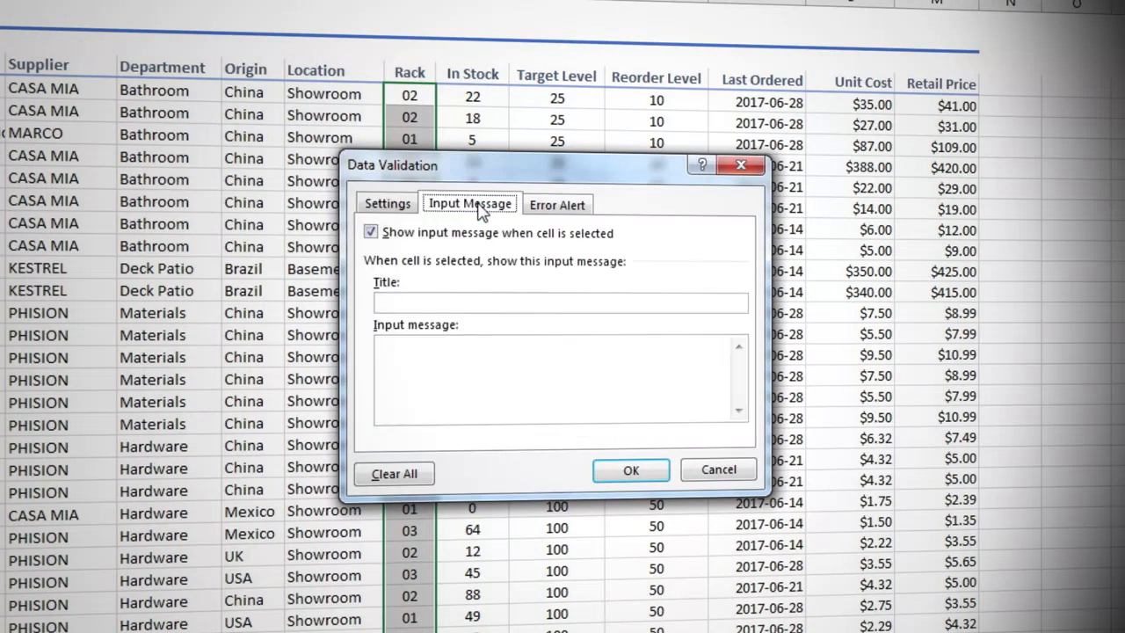
left_click(563, 211)
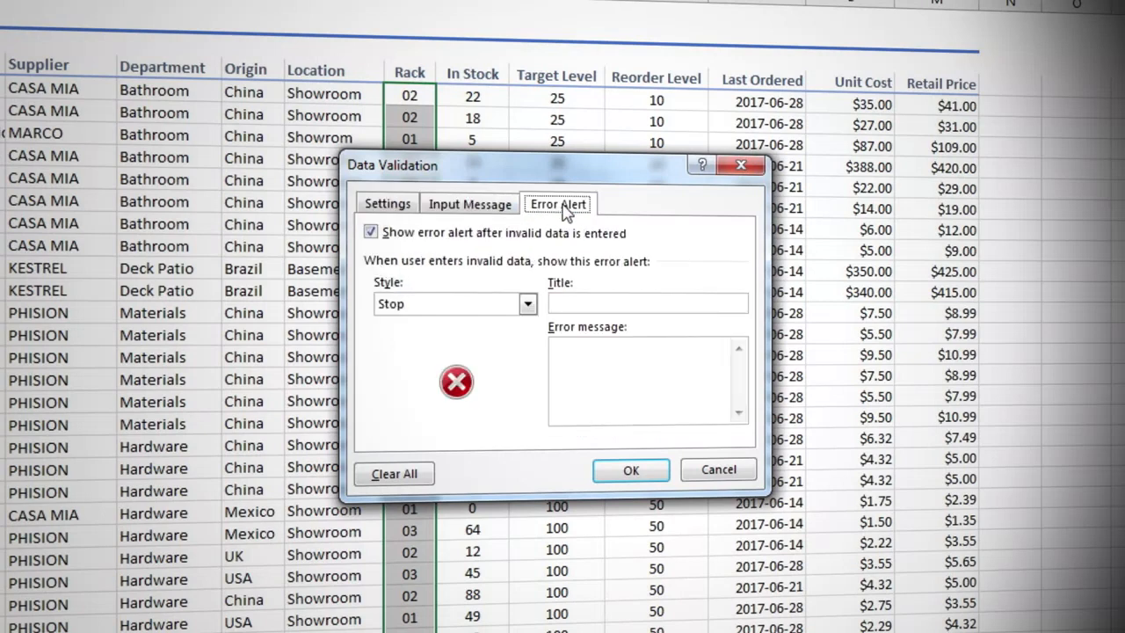
left_click(392, 204)
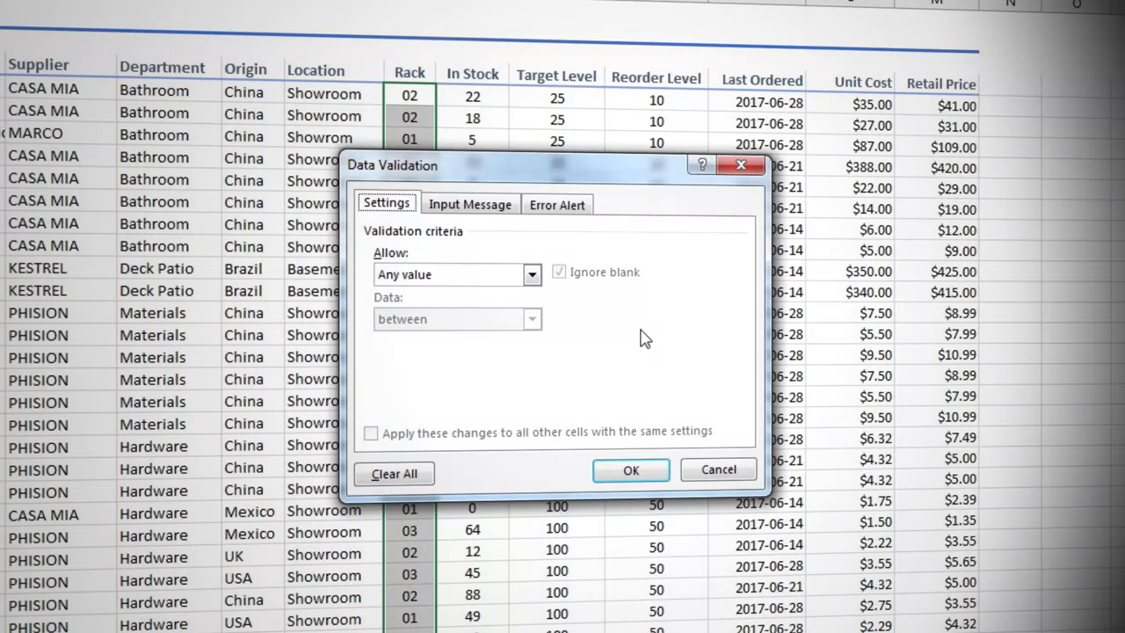
- Restrict the Rack column entries to whole numbers between a minimum of 1 and a maximum of 9
left_click(531, 276)
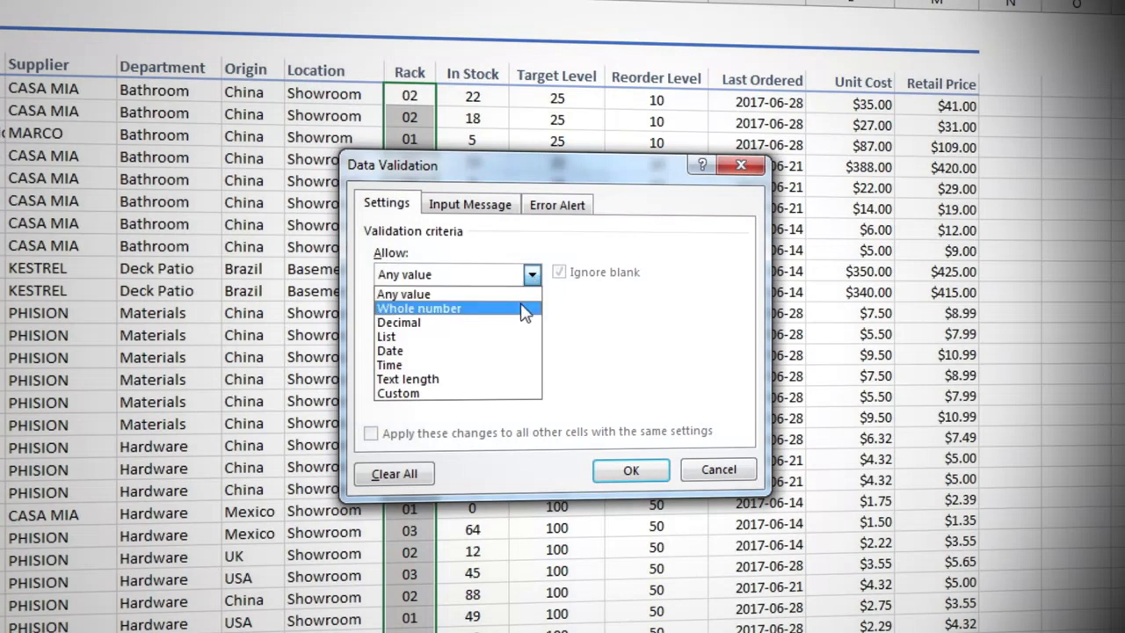
left_click(525, 309)
left_click(533, 360)
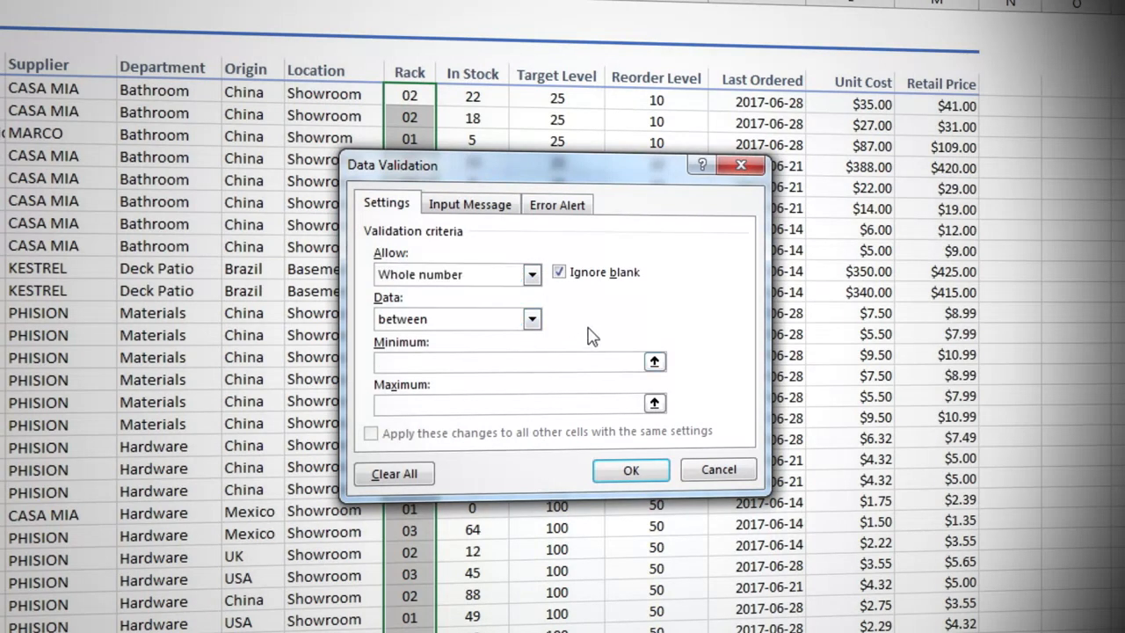
type("1")
left_click(565, 405)
type("9")
- Add the input message "Please enter a rack number between 1 and 9" without a title and copy its text
left_click(482, 209)
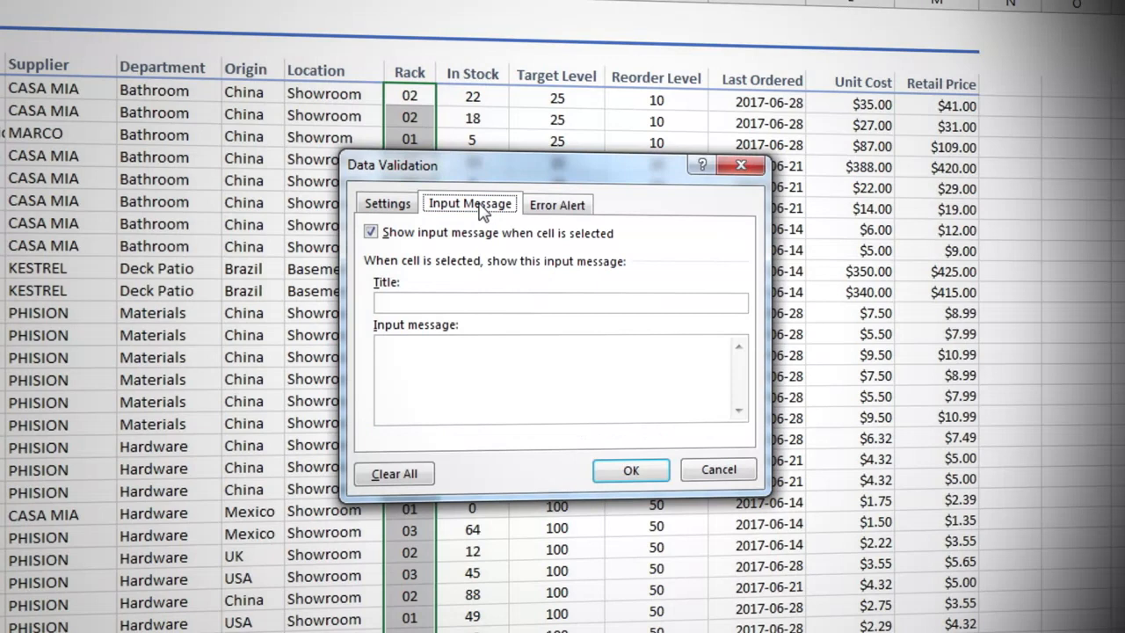
left_click(532, 371)
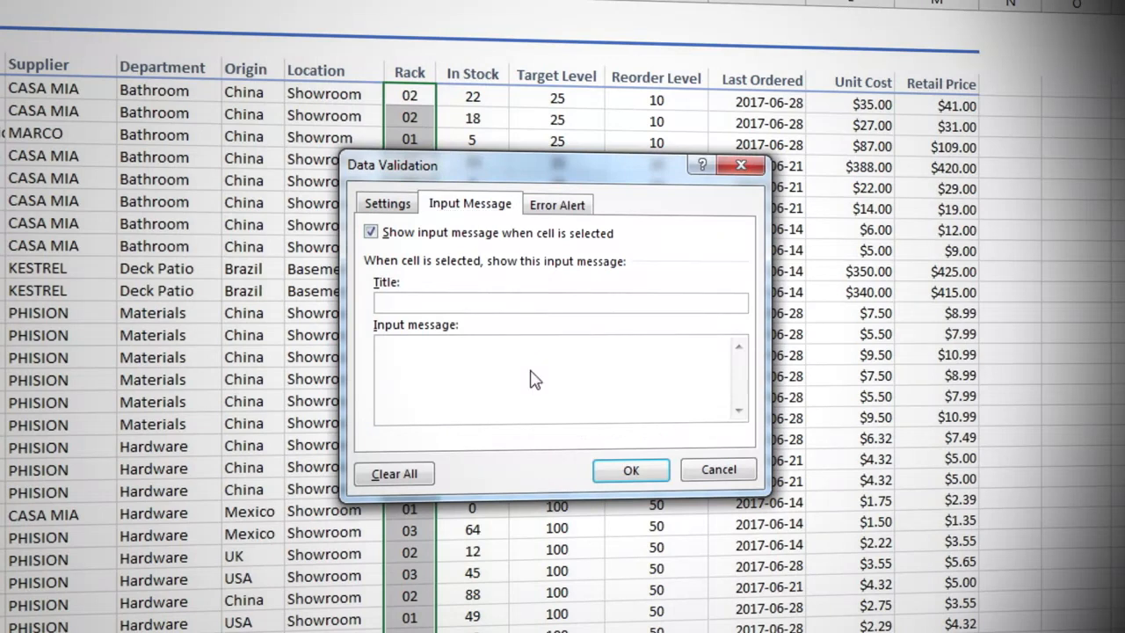
type("Please enter a rack number between 1 and 9")
key("ctrl+a")
key("ctrl+c")
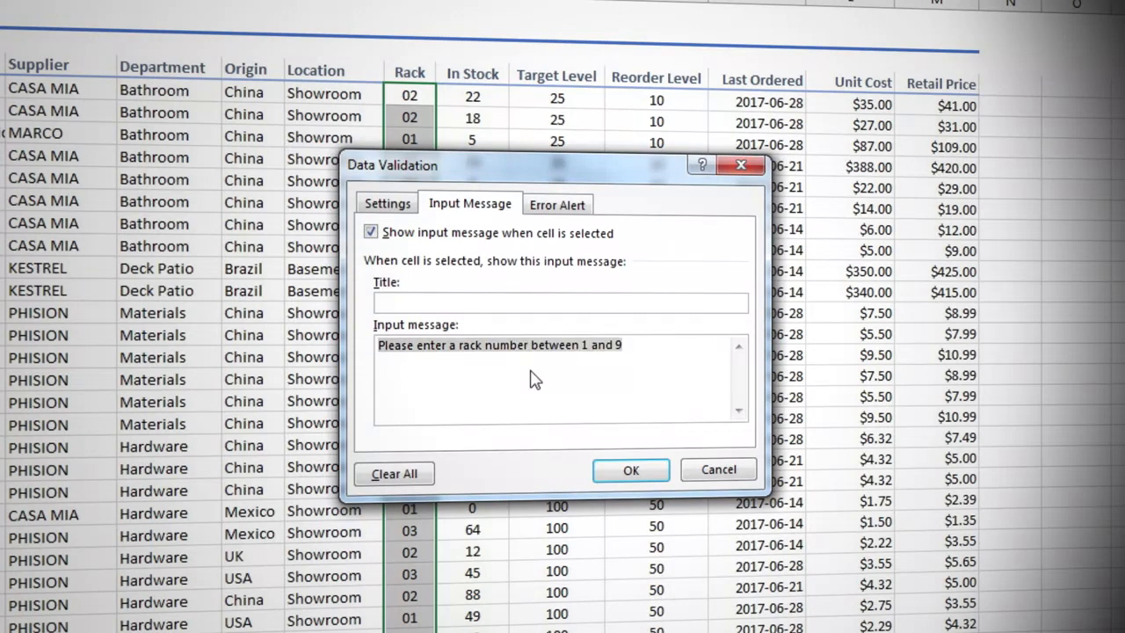
left_click(533, 379)
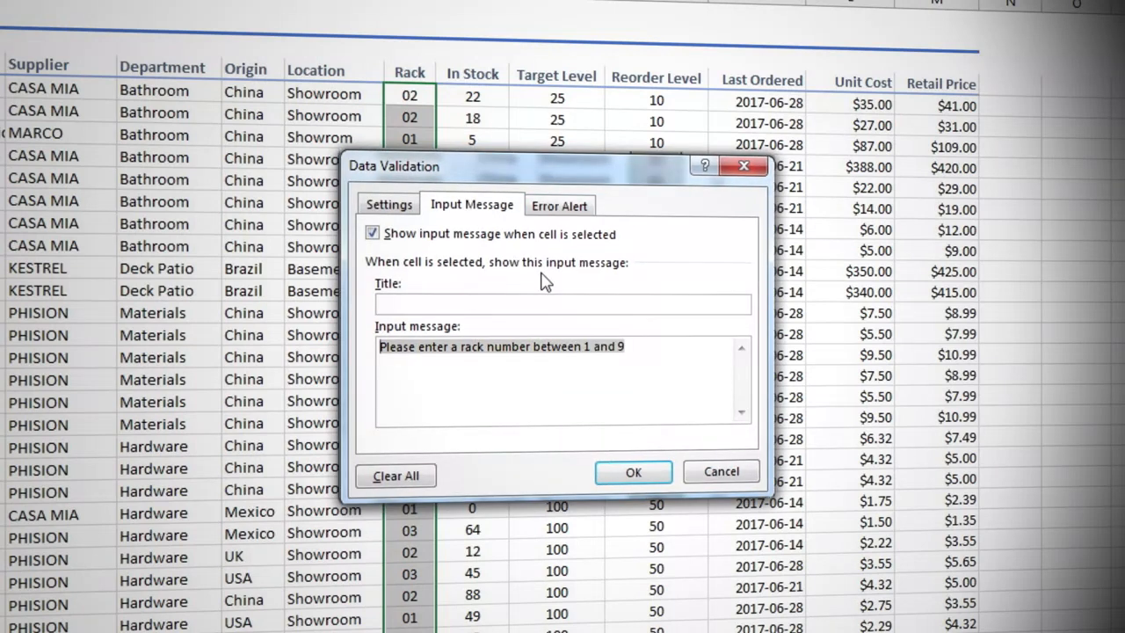
- Give the error alert the title "Invalid rack number" and paste the copied text "Please enter a rack number between 1 and 9" as its message
left_click(560, 207)
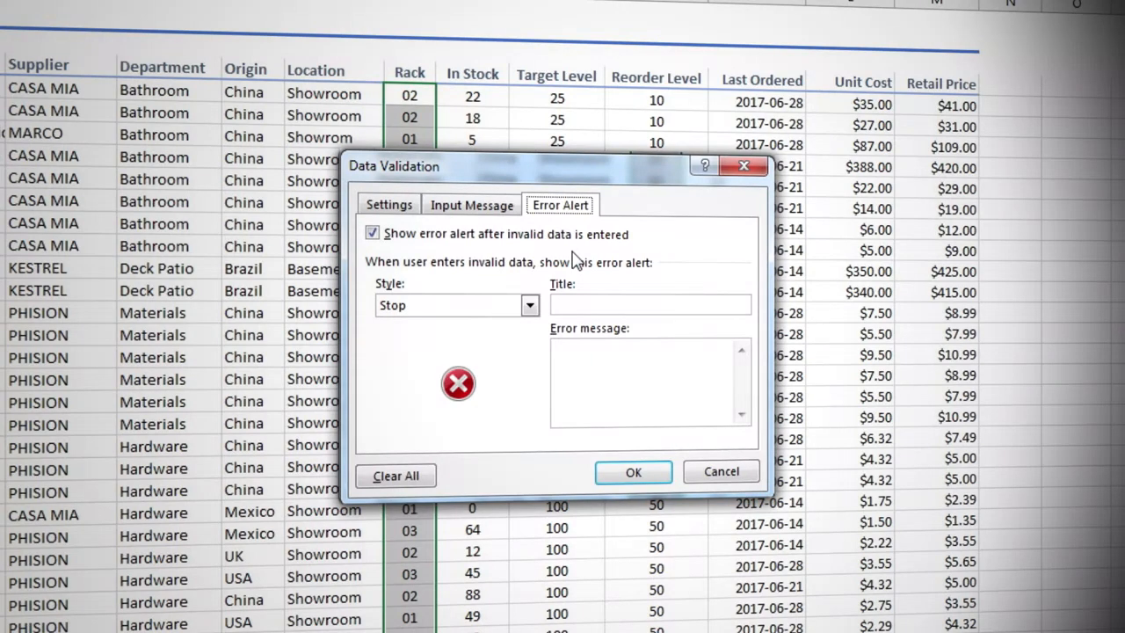
left_click(581, 302)
type("Invalid rack number")
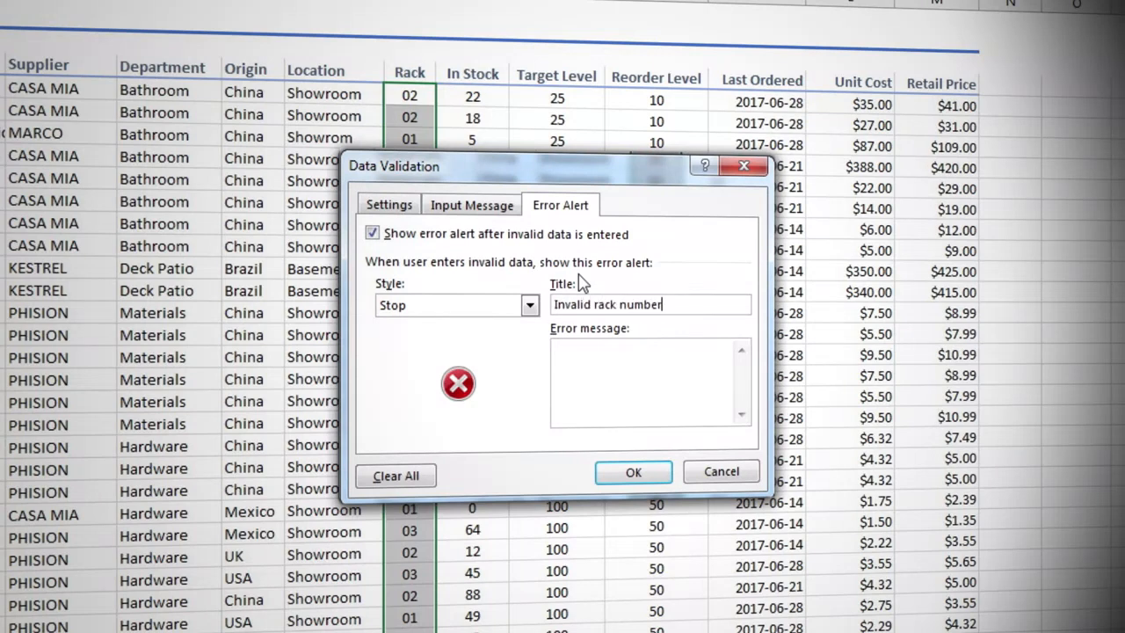
left_click(621, 356)
key("ctrl+v")
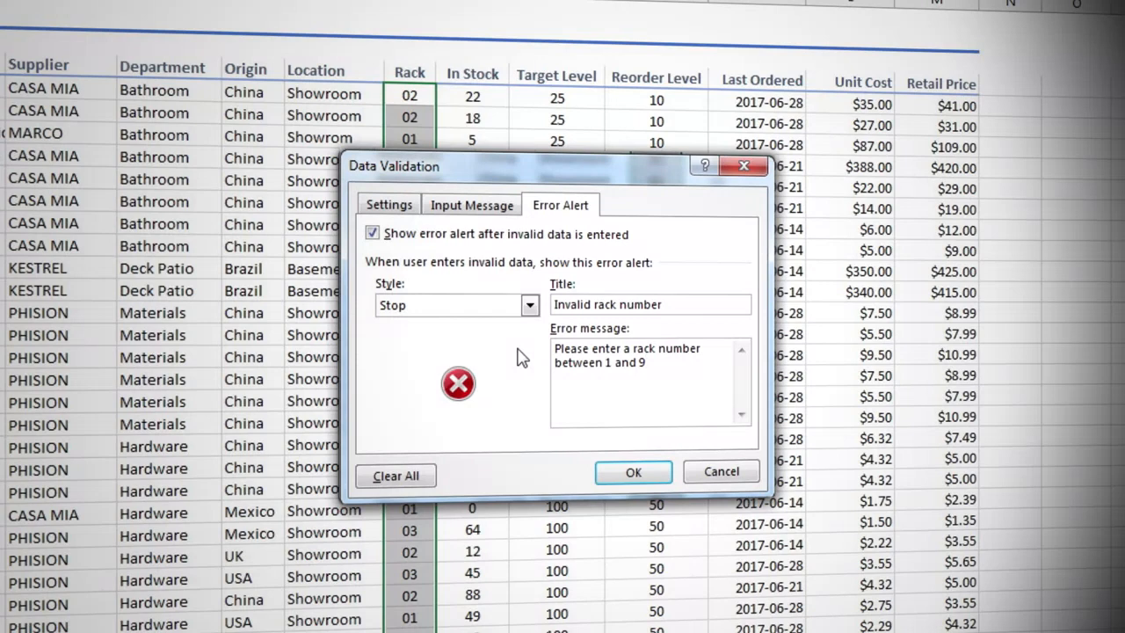
- Preview the Warning and Information alert styles, set the style back to Stop, and apply the Rack validation
left_click(530, 305)
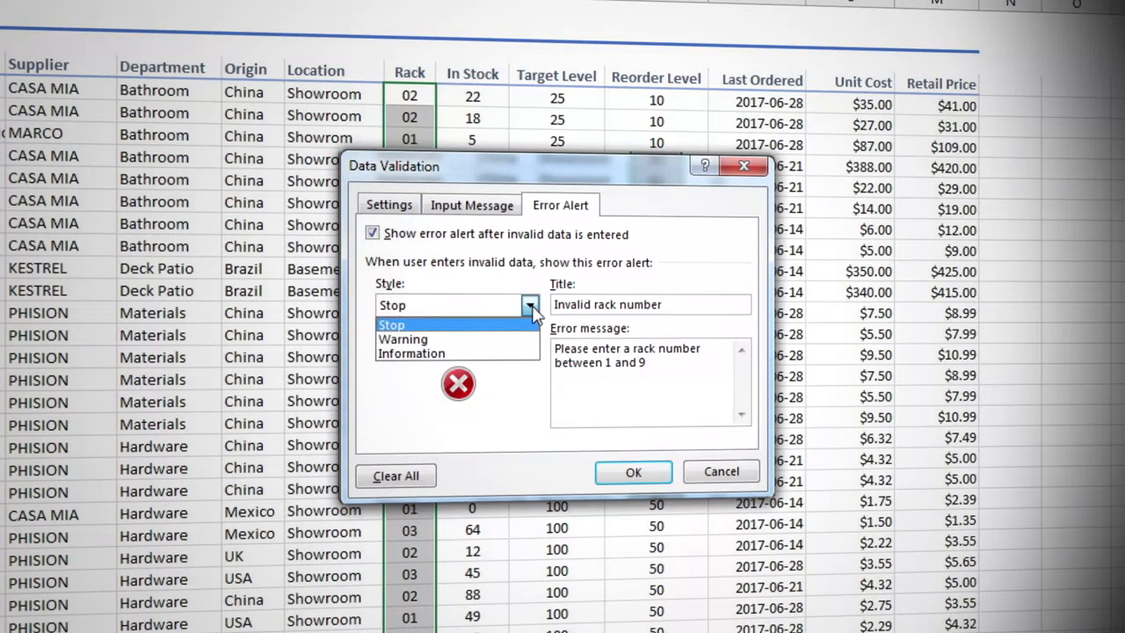
left_click(529, 340)
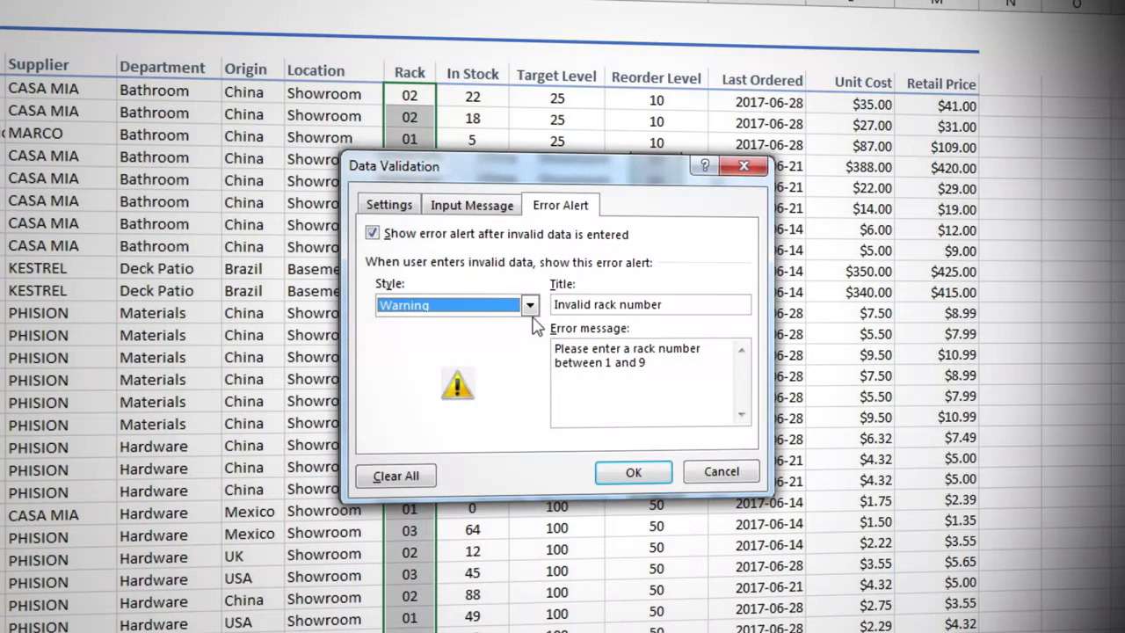
left_click(530, 306)
left_click(531, 350)
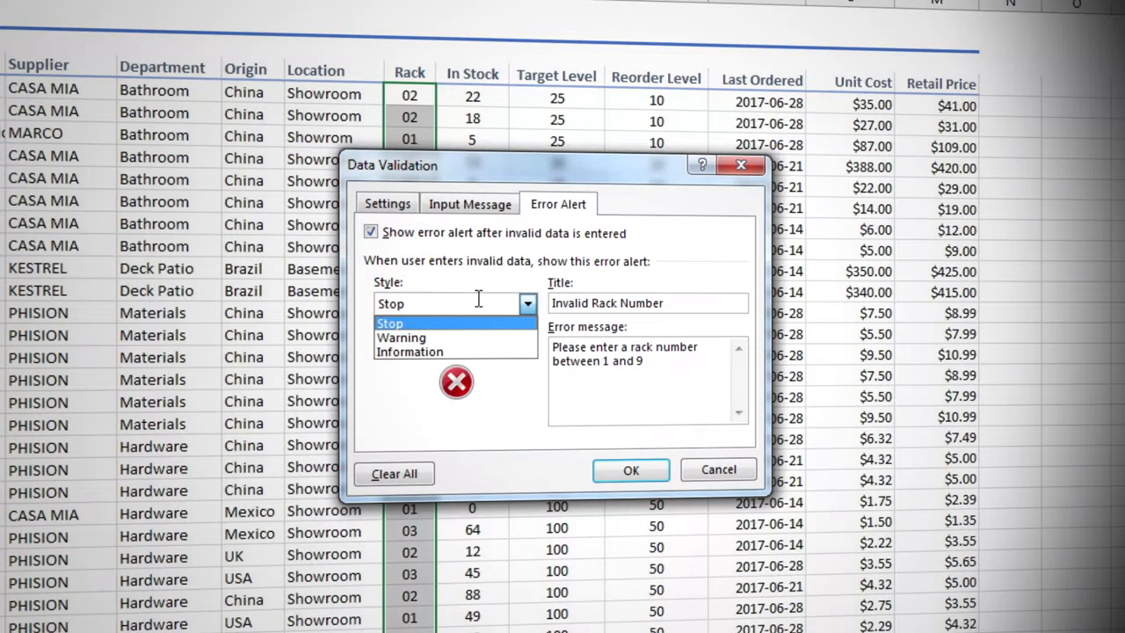
left_click(480, 299)
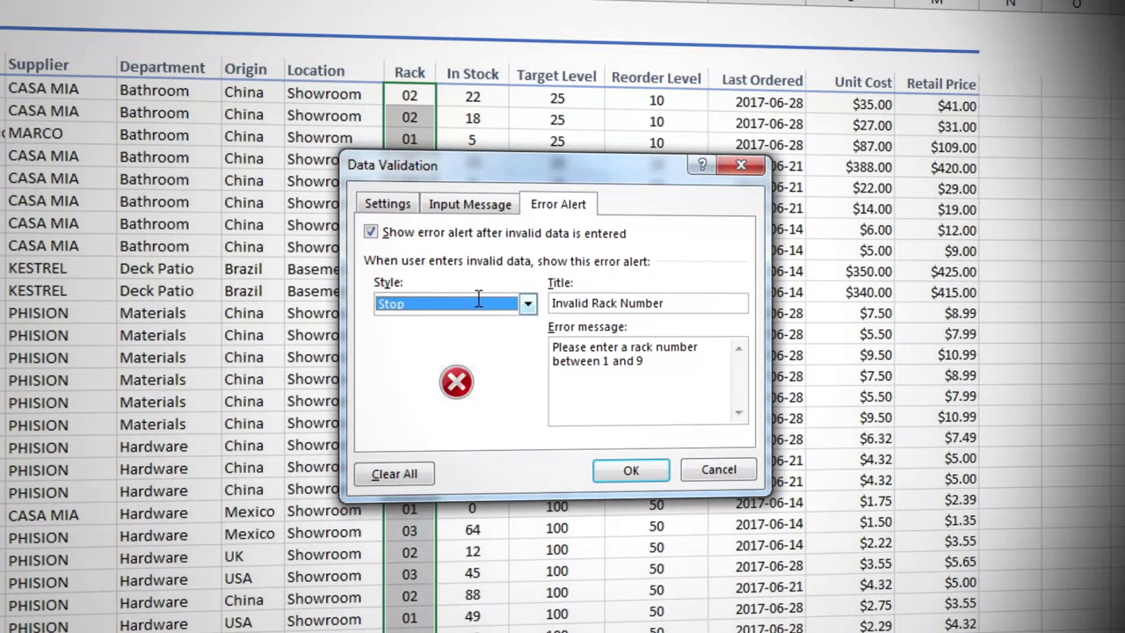
left_click(633, 471)
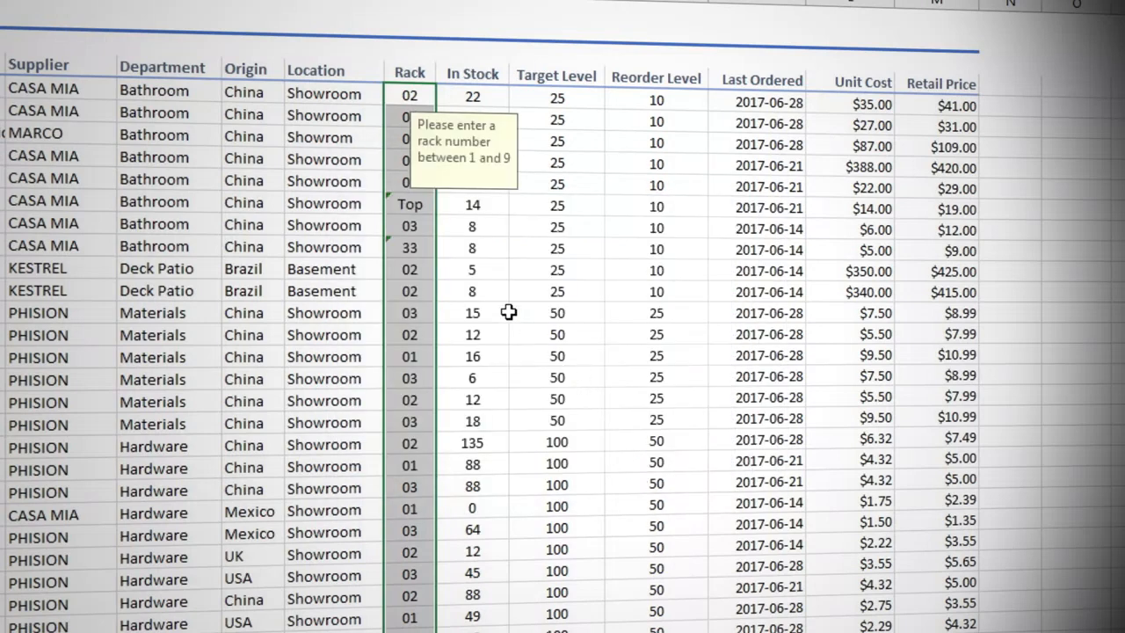
- Check the input message on several Rack cells and enter 9 as the rack number for BATH-020
left_click(403, 134)
left_click(420, 264)
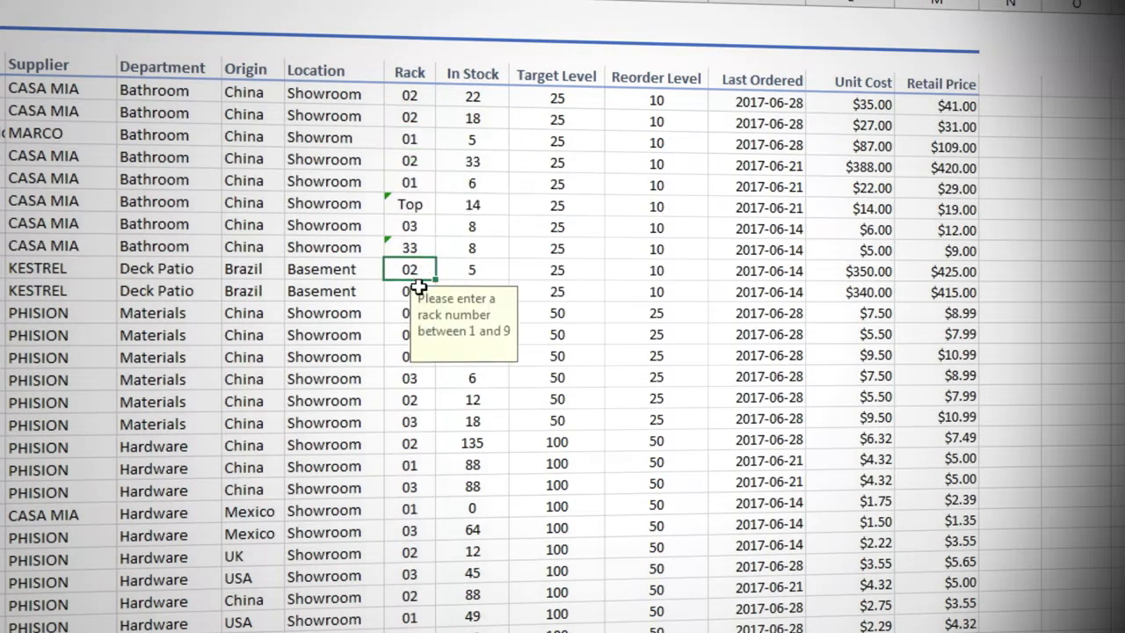
left_click(403, 356)
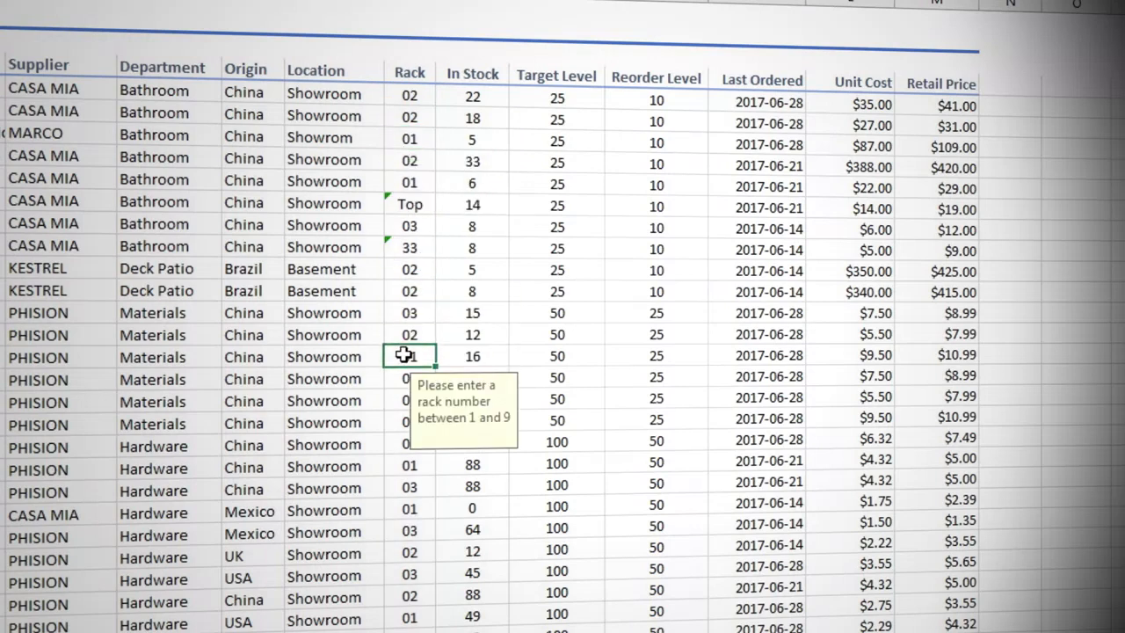
left_click(409, 96)
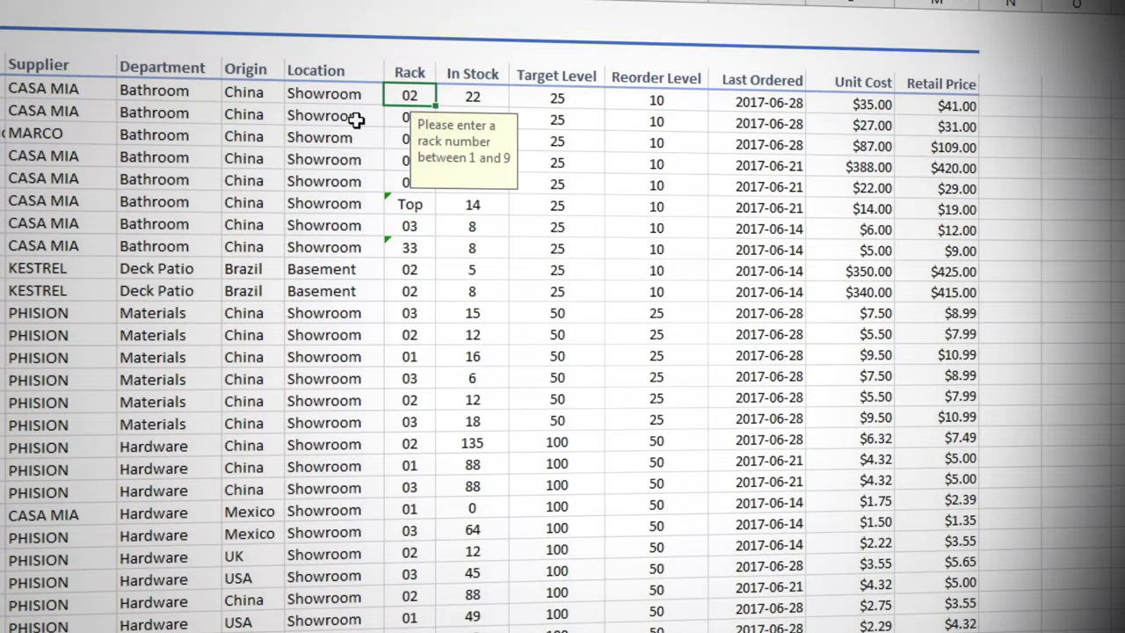
type("9")
key("Return")
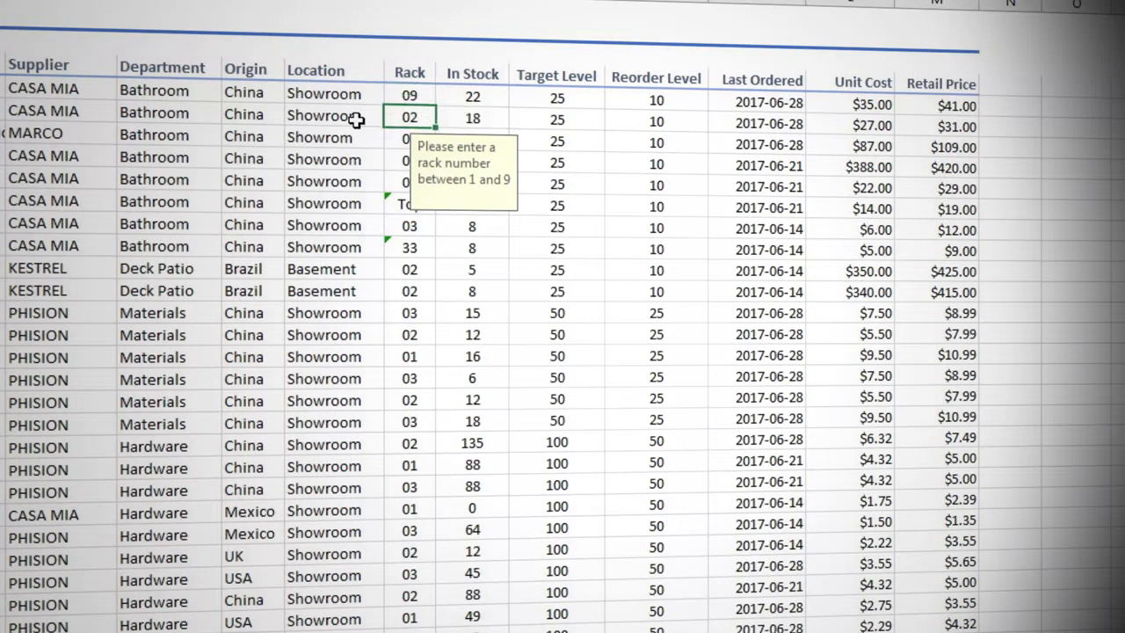
- Test the Rack validation by trying to enter 10 and 0 for BATH-020, cancelling each entry
key("Up")
type("10")
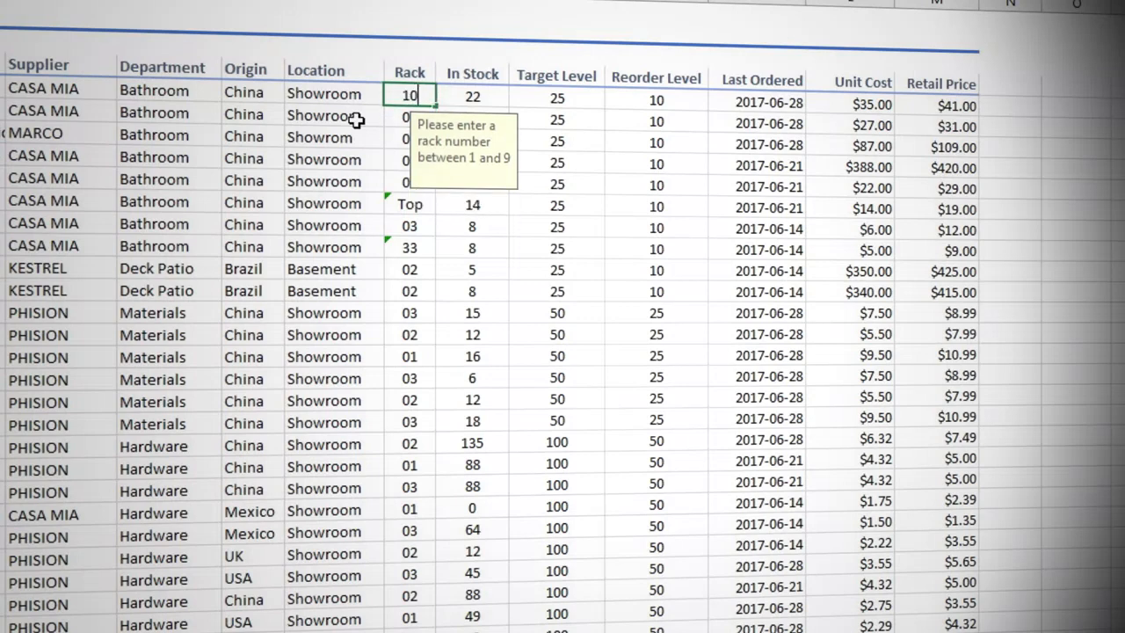
key("Return")
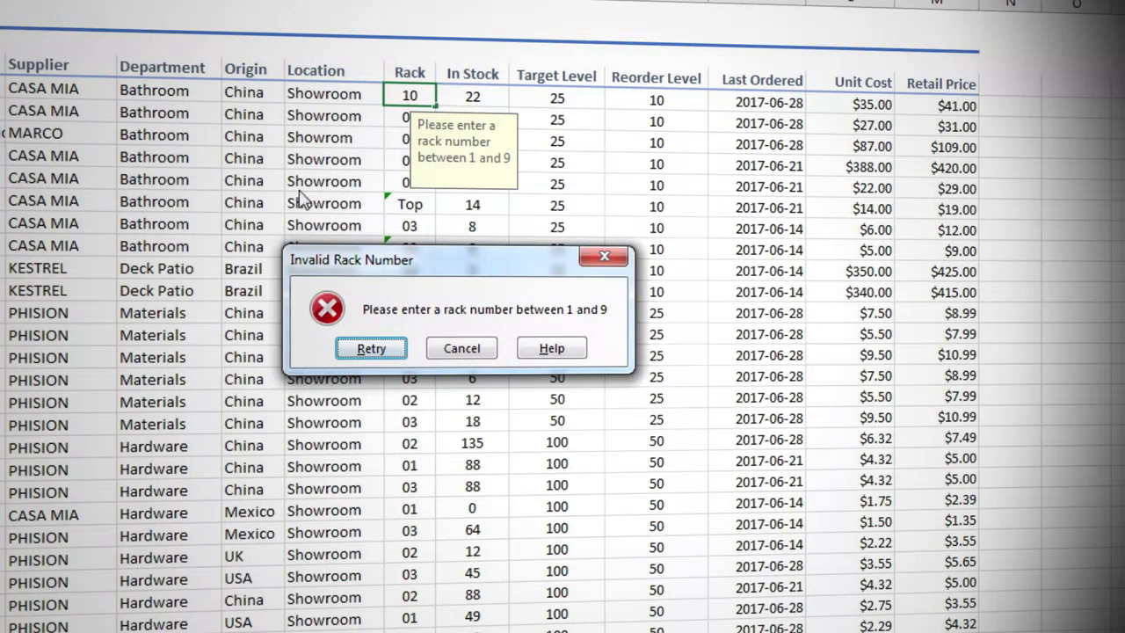
left_click(462, 348)
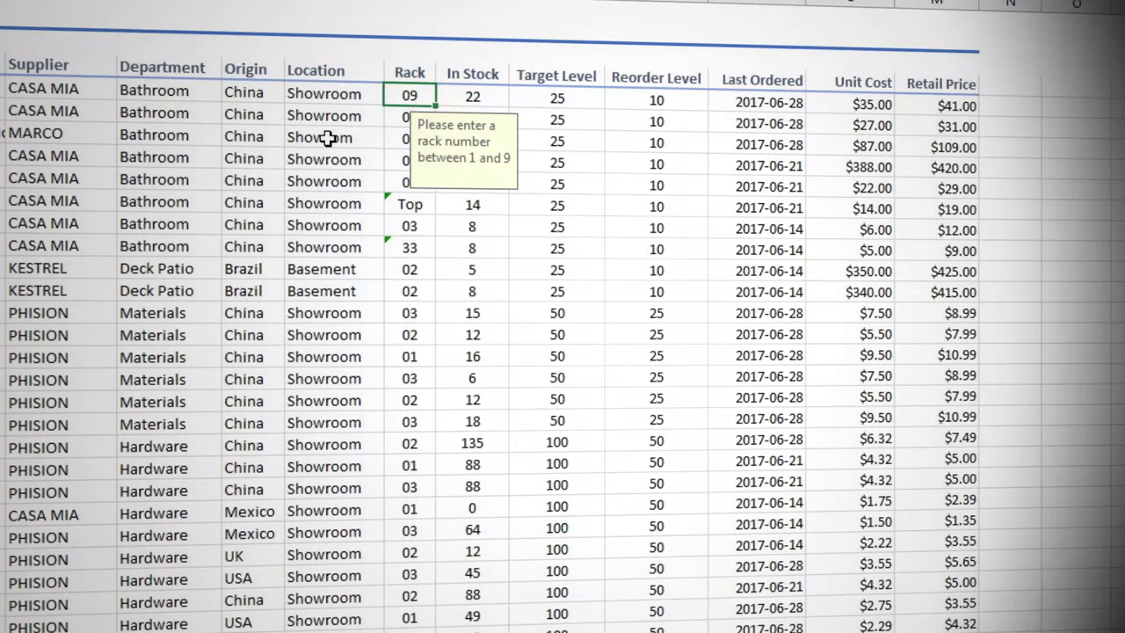
type("0")
key("Return")
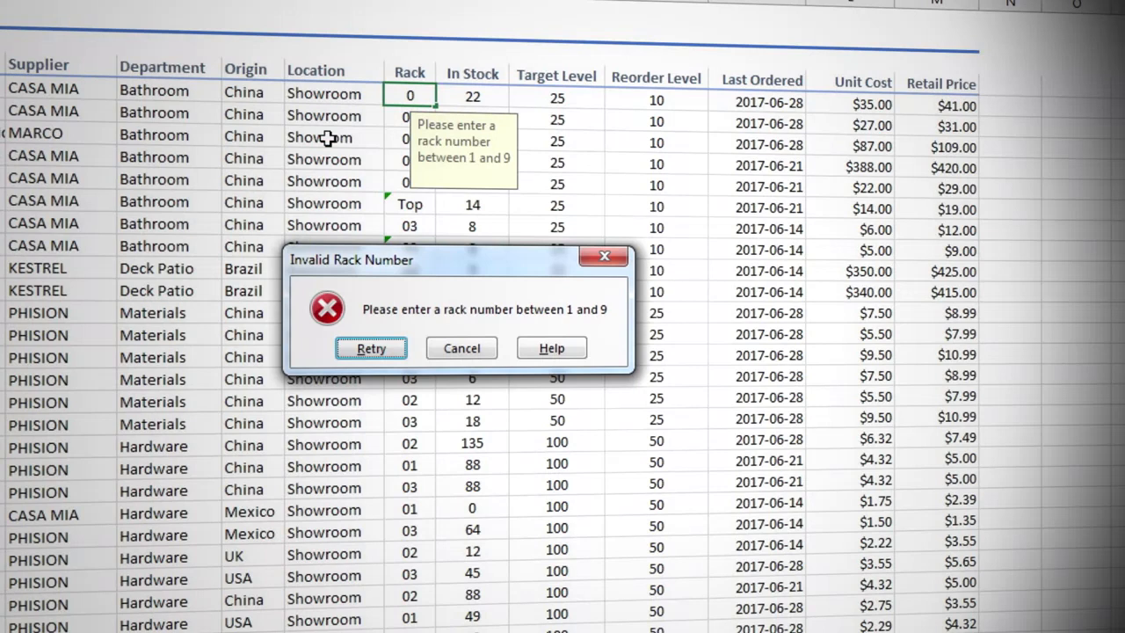
left_click(473, 348)
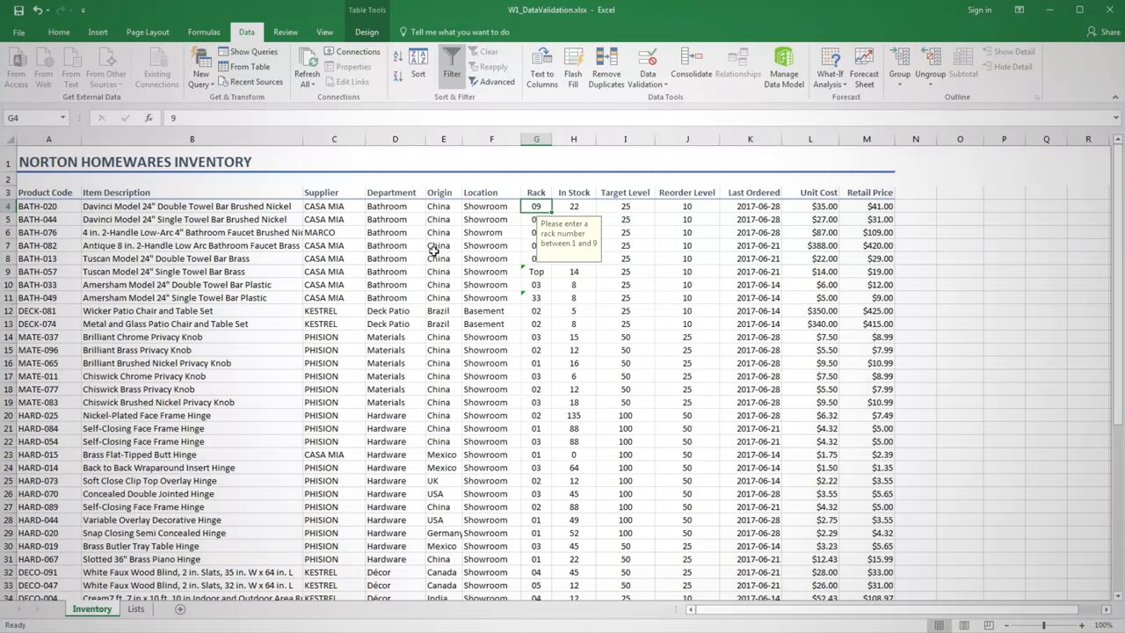
- Add a validation rule to all the Product Code cells that allows only a text length equal to 8
left_click(59, 189)
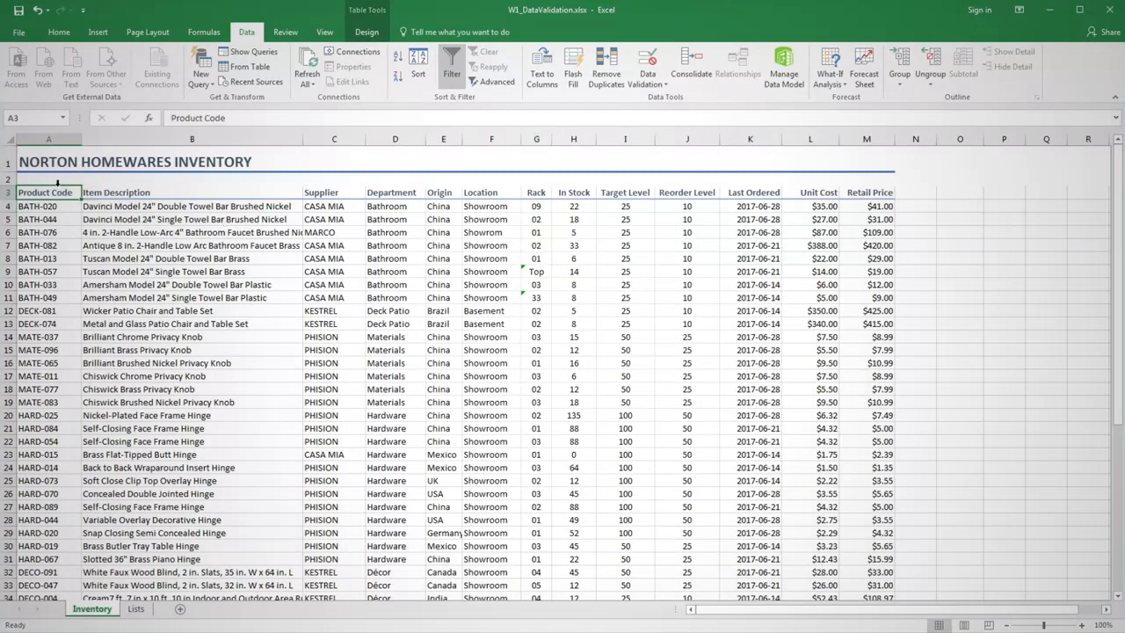
left_click(58, 182)
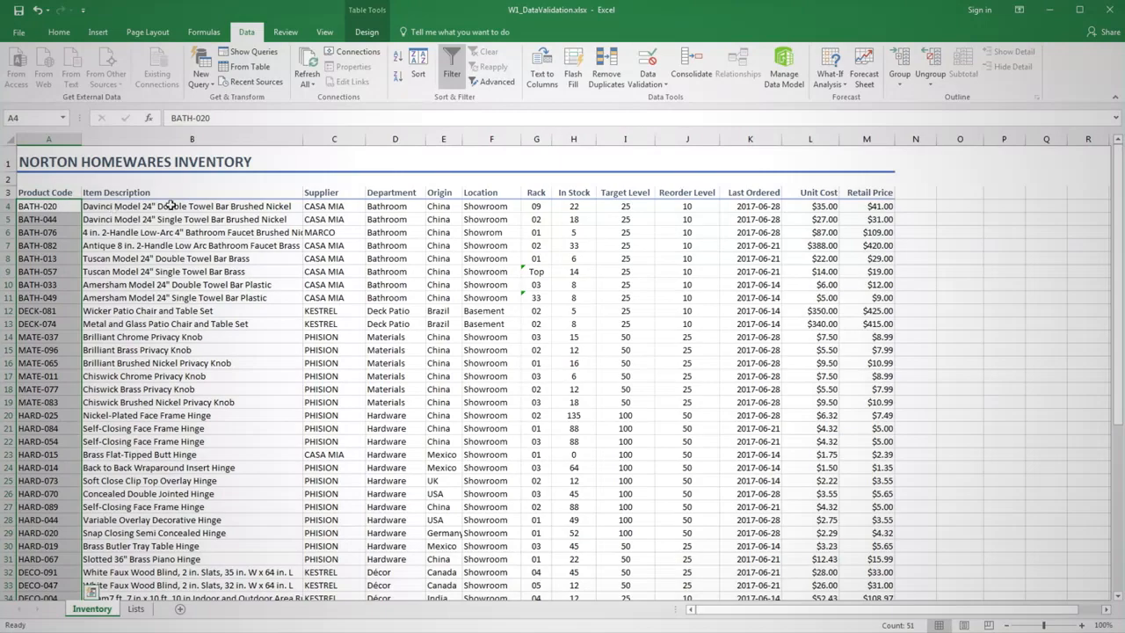
left_click(647, 60)
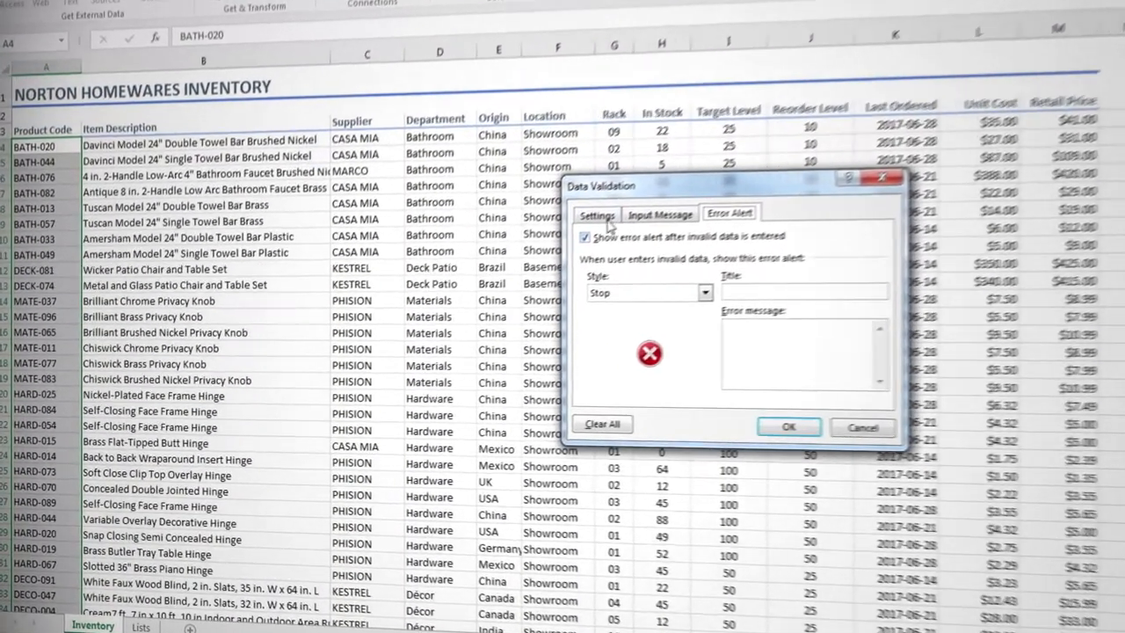
left_click(550, 251)
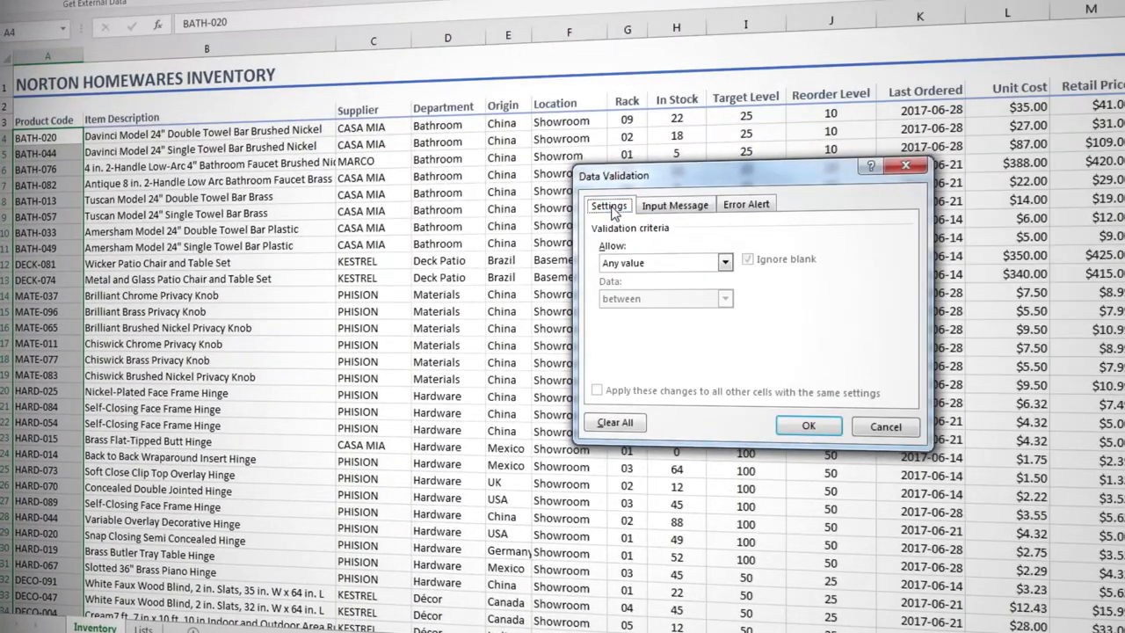
left_click(699, 264)
left_click(628, 349)
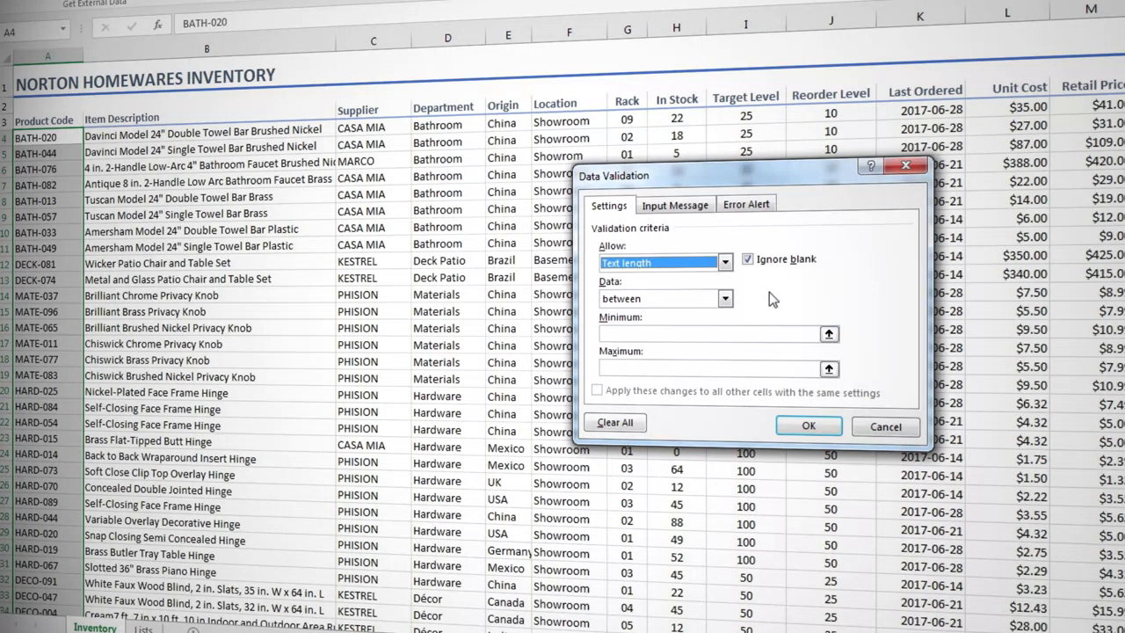
left_click(726, 299)
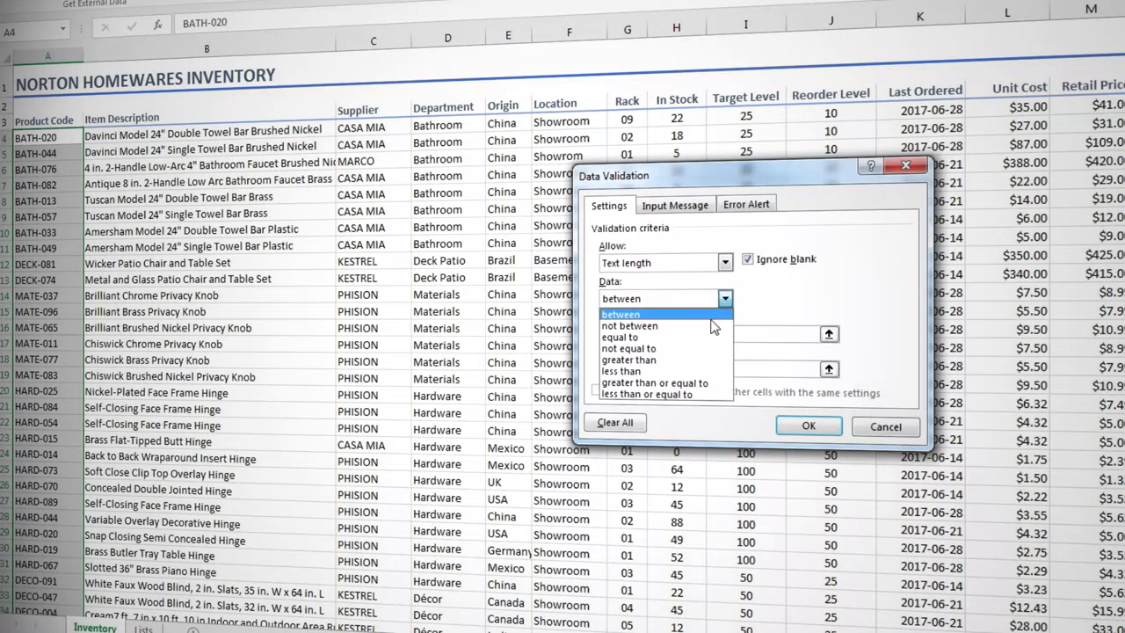
left_click(709, 337)
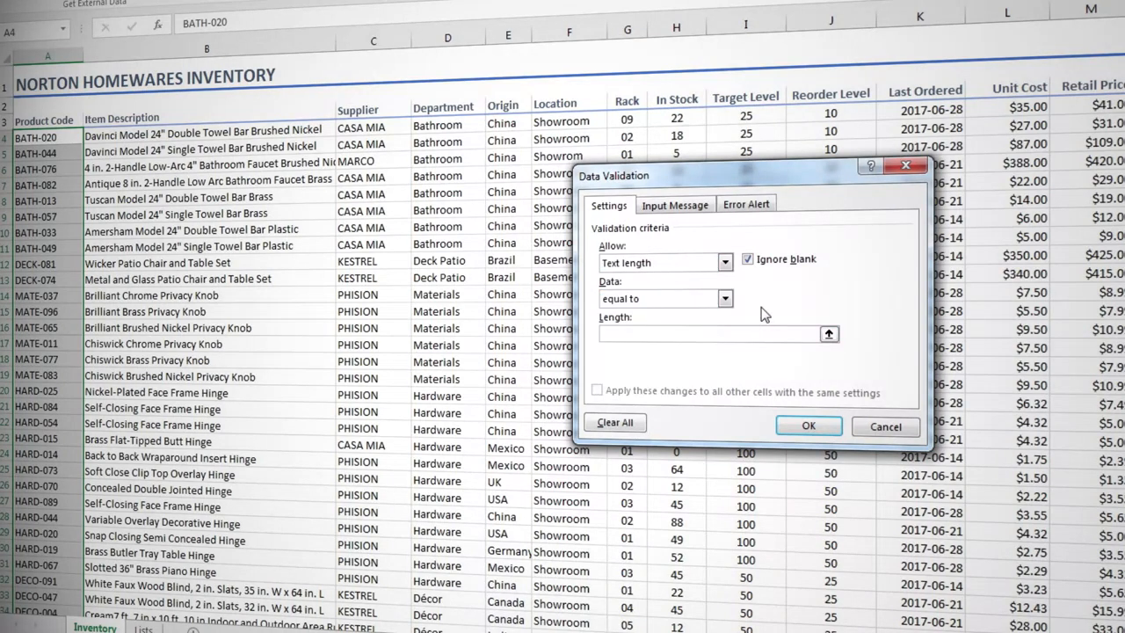
type("8")
- Give the rule a Warning error alert titled "That's an invalid code" with the message "Should be 8 characters", and apply the validation
left_click(757, 208)
left_click(781, 282)
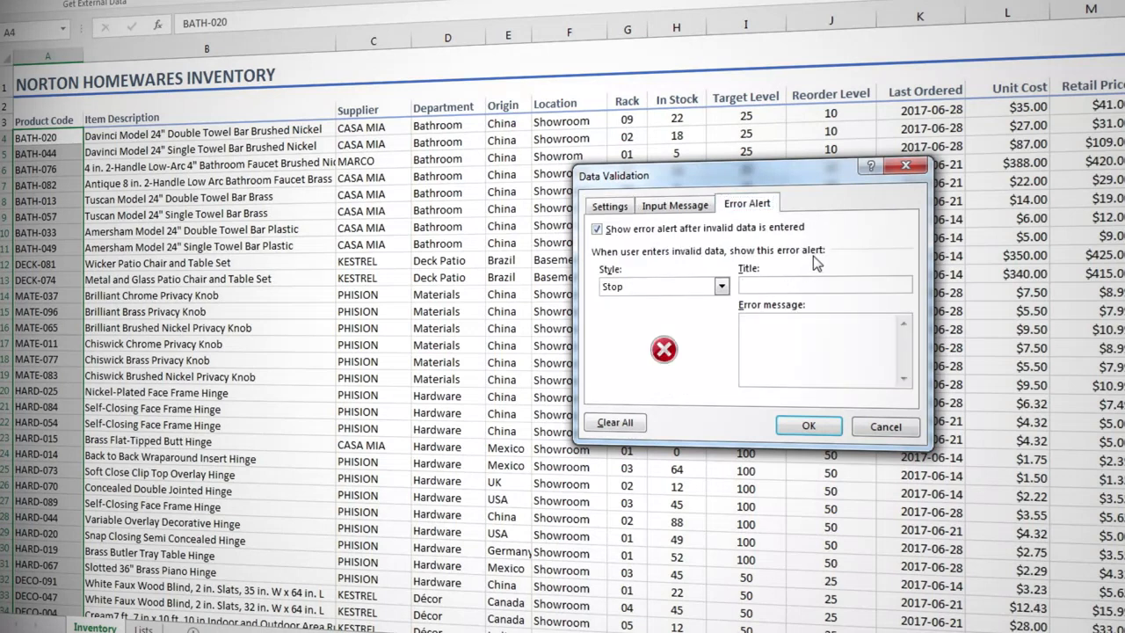
left_click(721, 286)
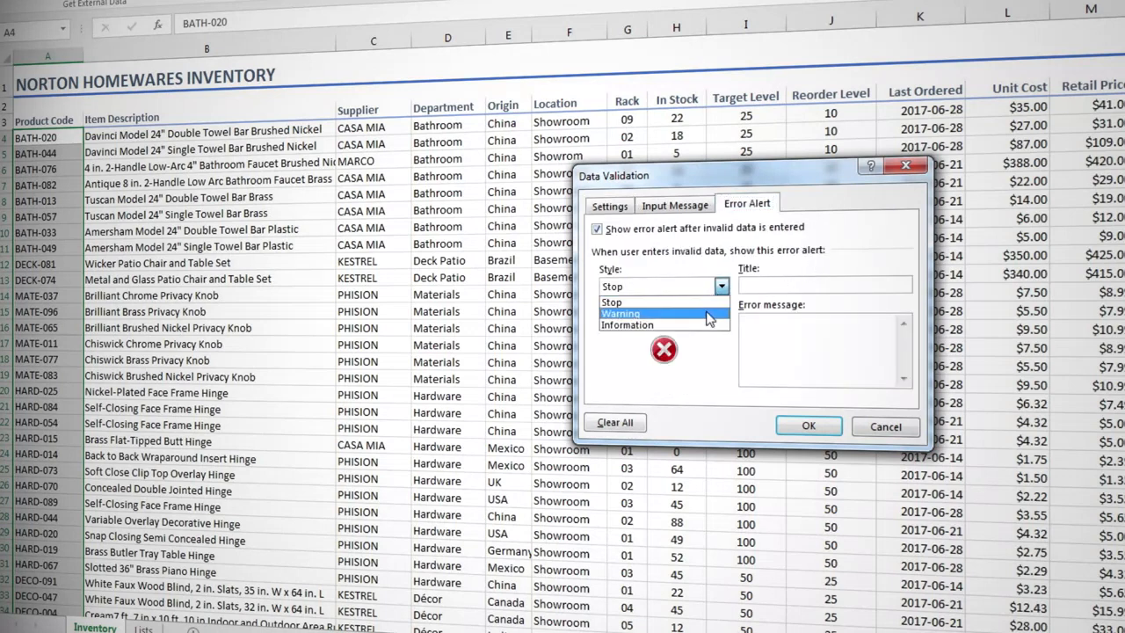
left_click(709, 314)
left_click(774, 286)
type("Tha")
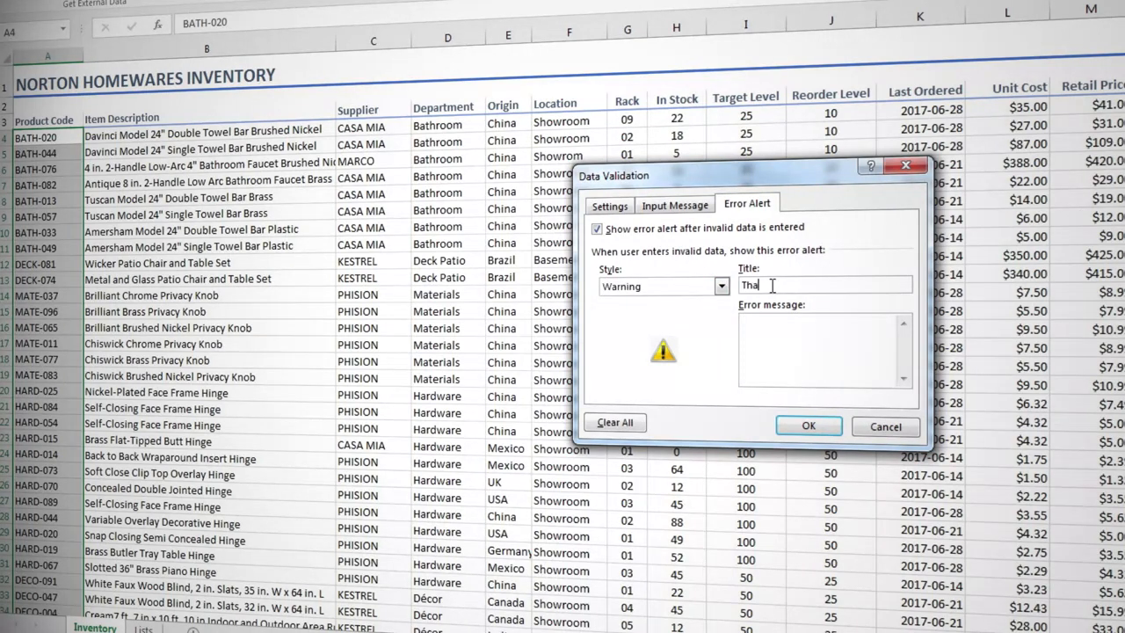
type("t's an invalid code")
left_click(746, 334)
type("Should be 8 characters")
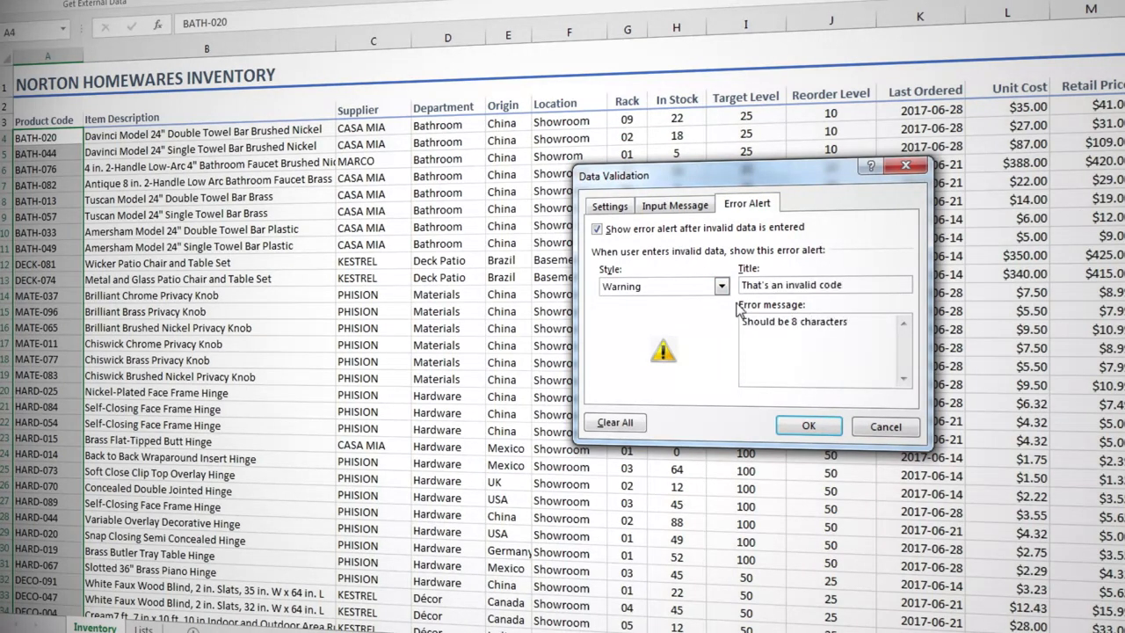
left_click(809, 425)
- Test the Product Code validation by trying to shorten BATH-020 to BATH-02, declining to continue and cancelling the edit
double_click(76, 136)
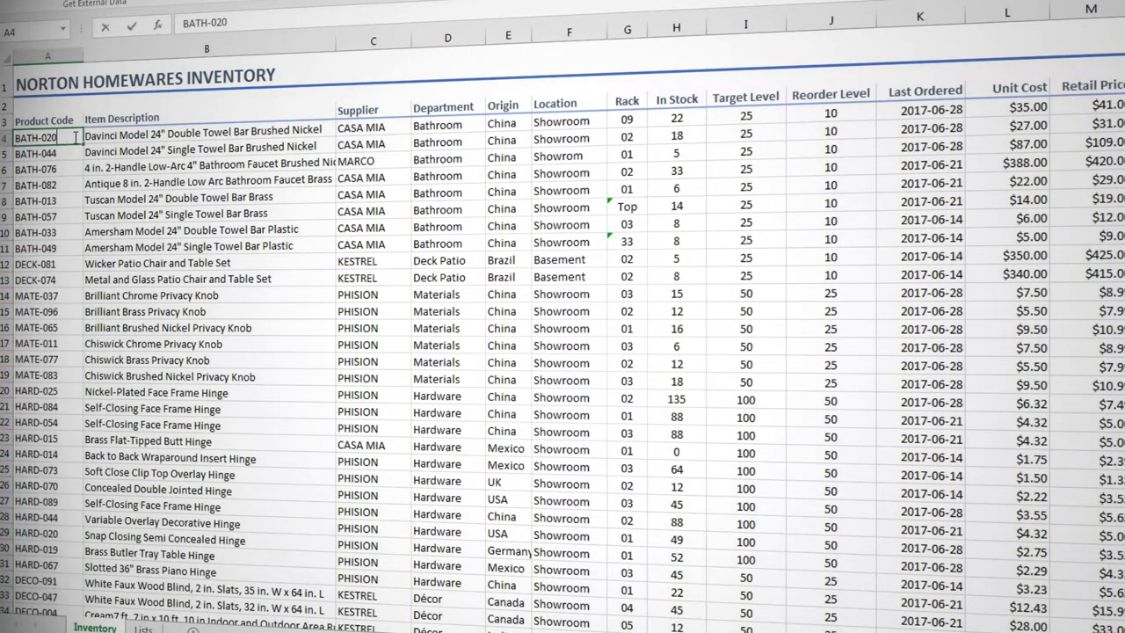
key("BackSpace")
key("Return")
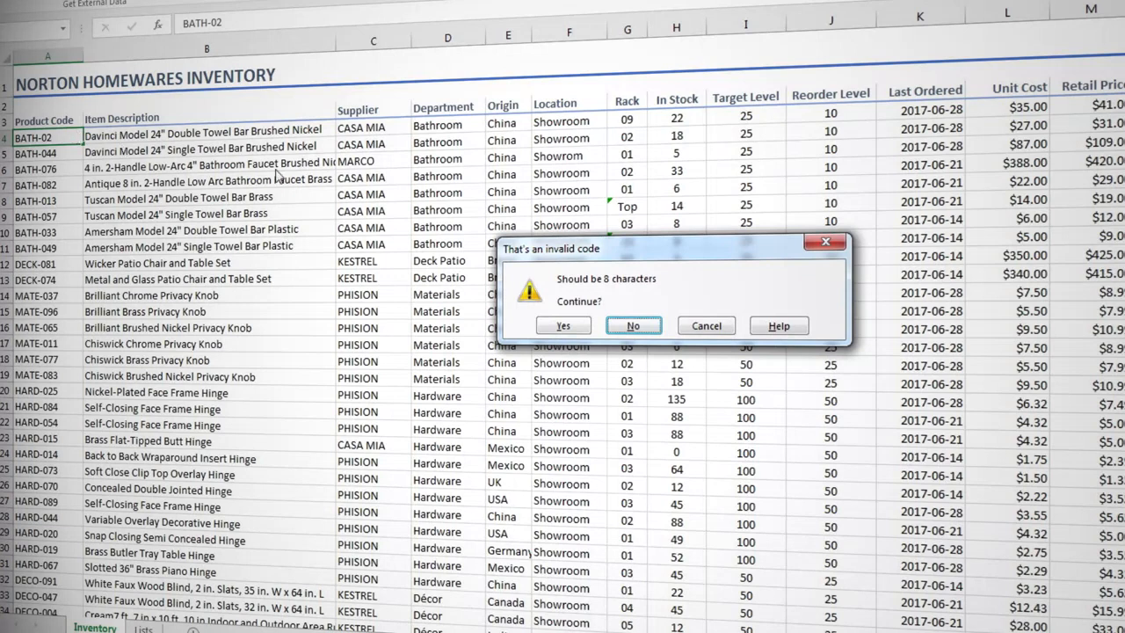
left_click(633, 326)
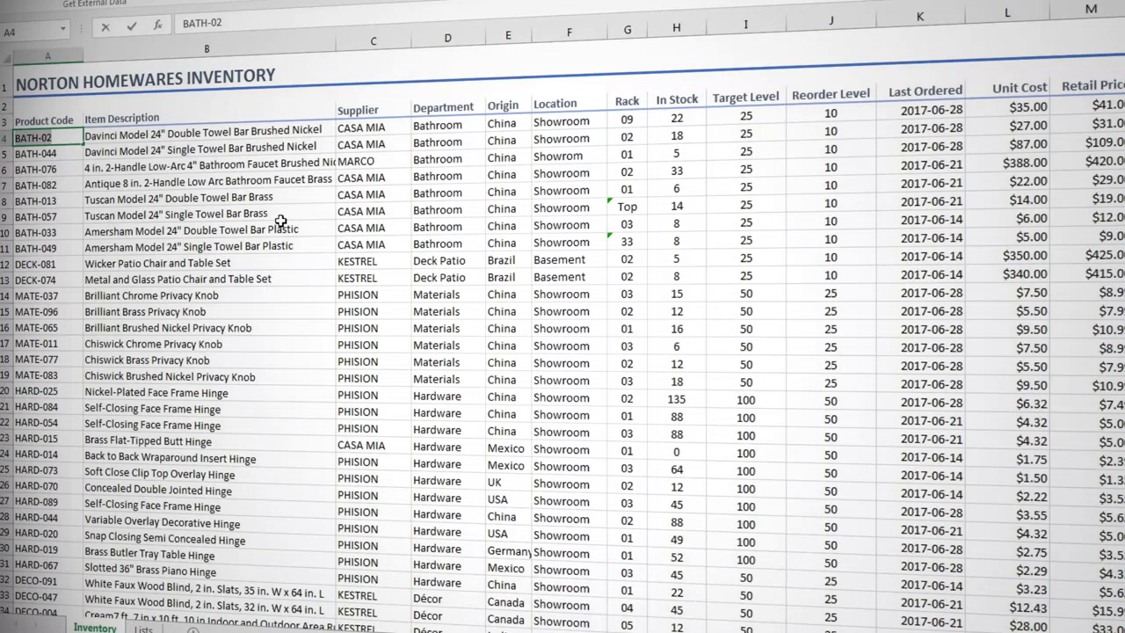
key("Escape")
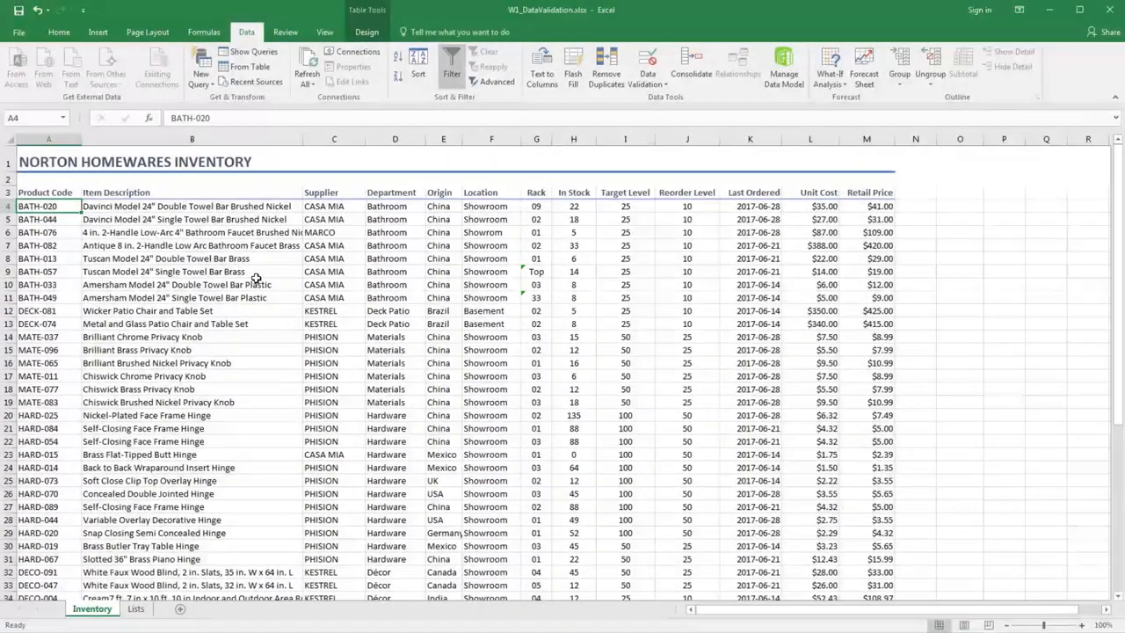